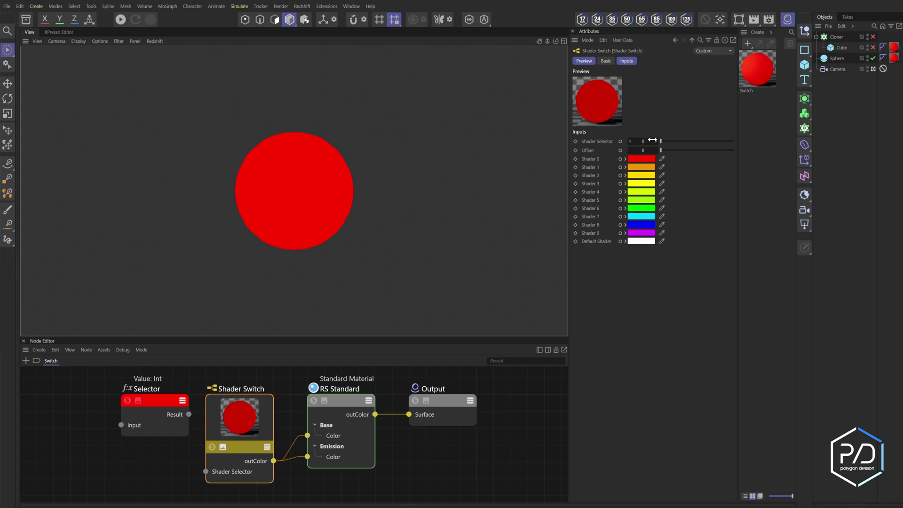
Step: Try Shader Selector values 1, 10, 17 and -1 on the Shader Switch node, then return it to 0
left_click(656, 142)
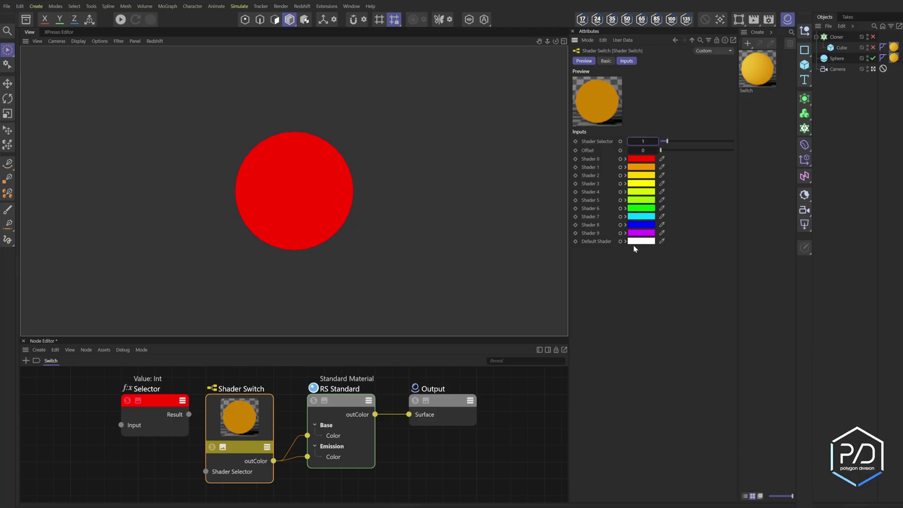
mouse_move(642, 243)
left_click_drag(668, 141, 732, 142)
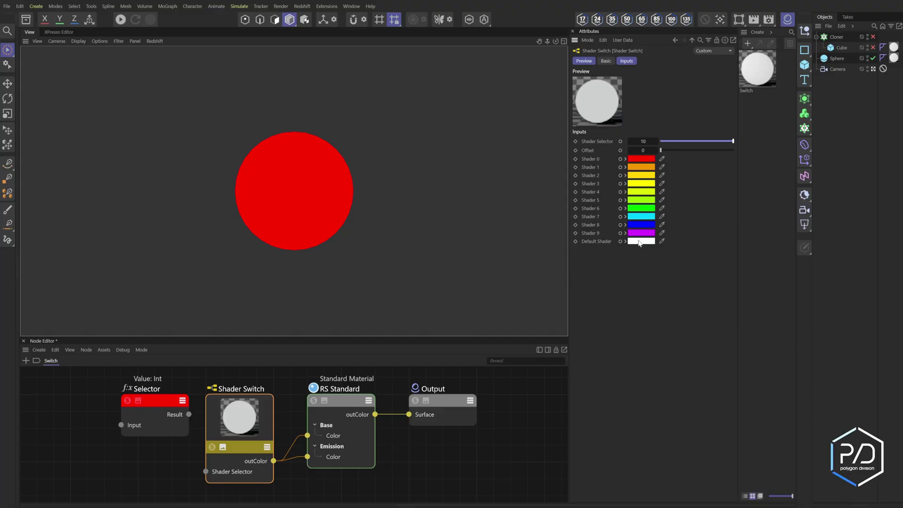
left_click(657, 142)
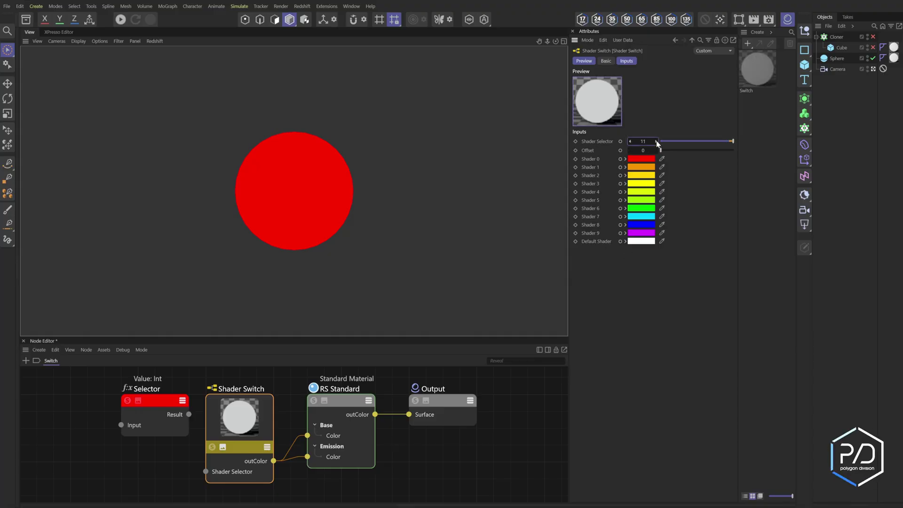
left_click(656, 141)
left_click(657, 142)
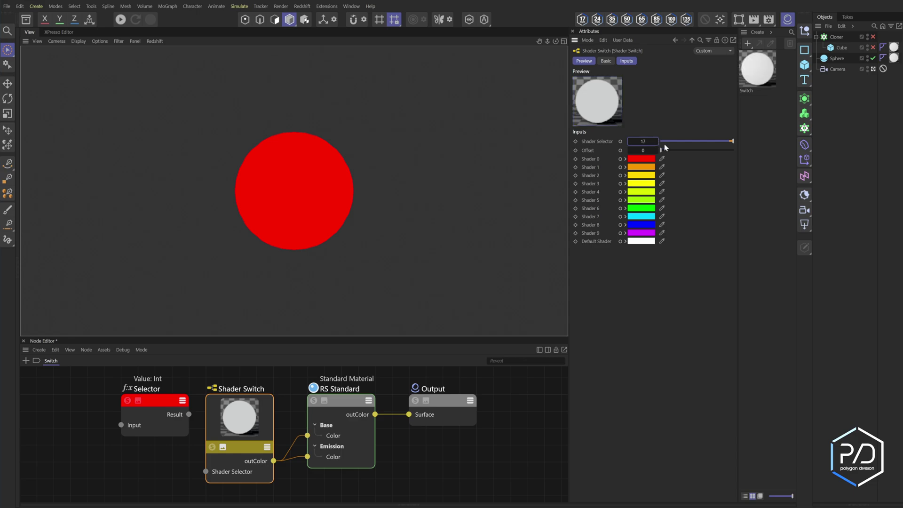
right_click(657, 142)
left_click(631, 141)
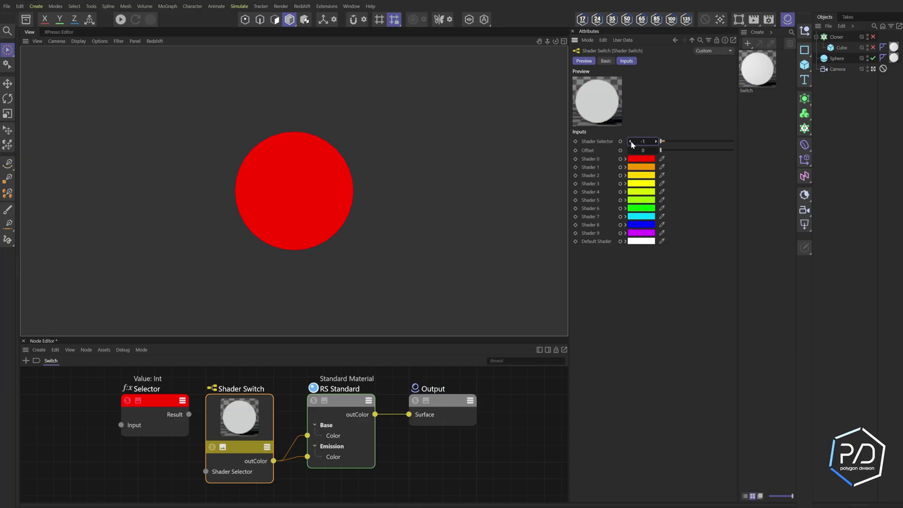
left_click(663, 142)
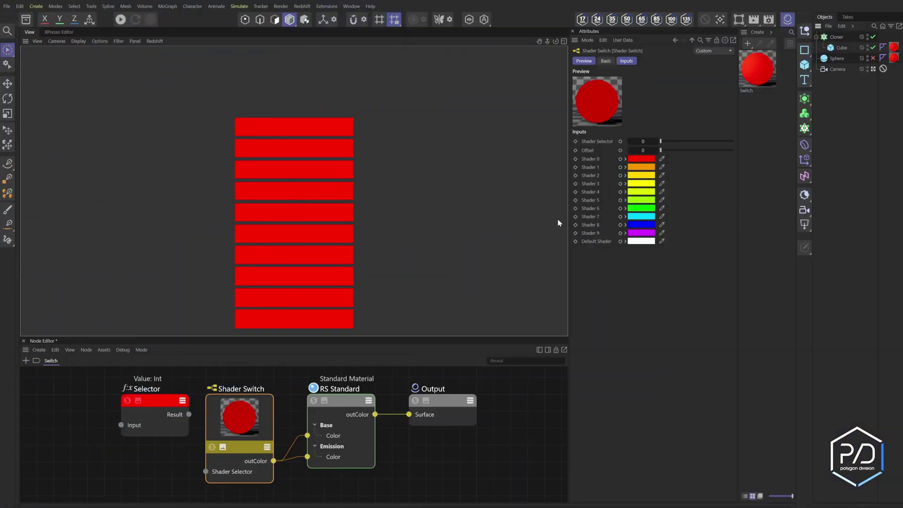
Step: Start the live Redshift render, raise the Shader Selector to 2 or more, and reset it to 0
left_click(120, 19)
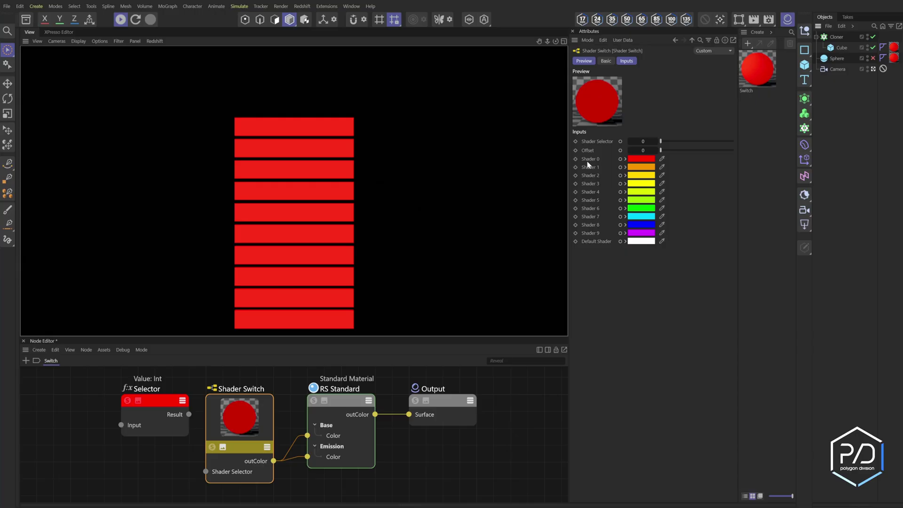
left_click(657, 142)
left_click(657, 142)
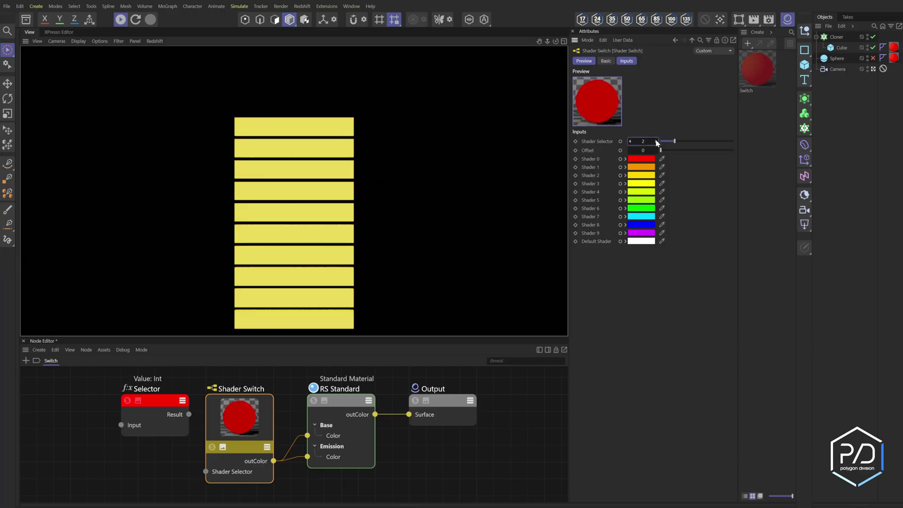
left_click(656, 142)
left_click(657, 141)
left_click_drag(667, 141, 655, 142)
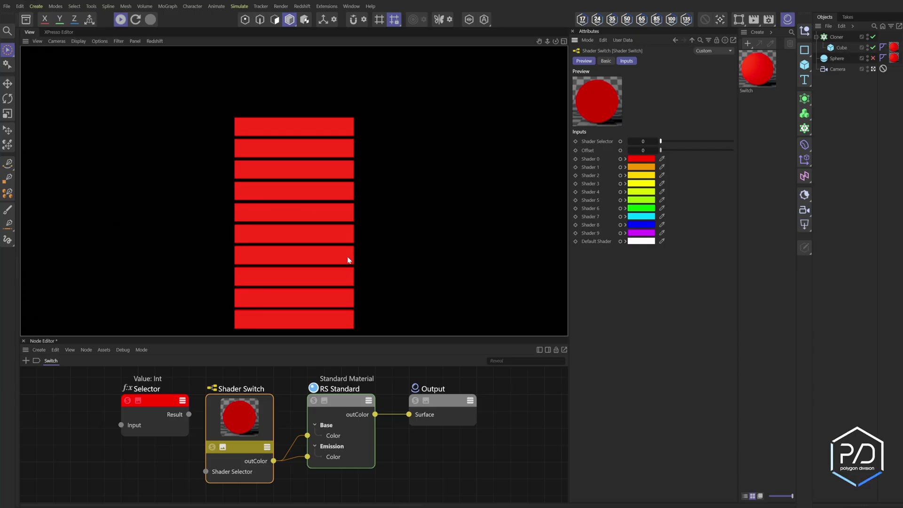
Step: Make room between the Selector and Shader Switch nodes and place an Integer User Data node there
left_click(837, 36)
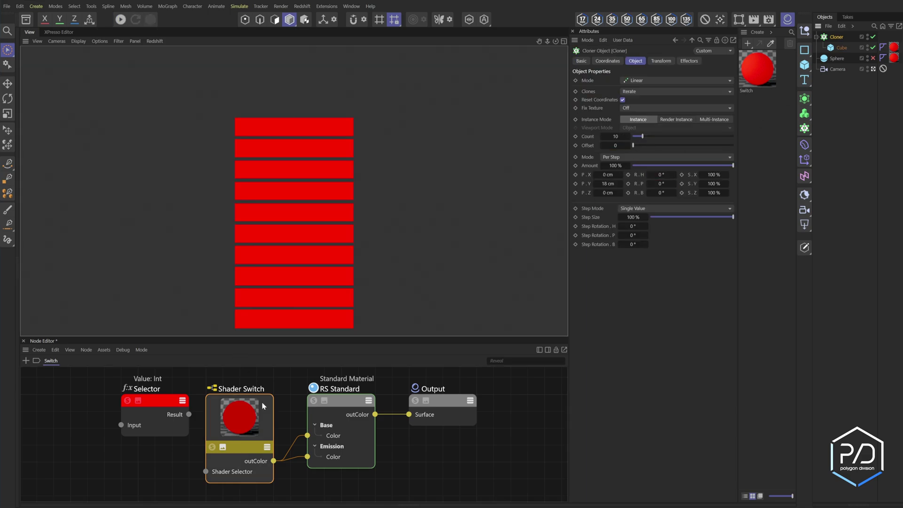
middle_click_drag(261, 404, 345, 401)
left_click_drag(251, 399, 63, 403)
double_click(158, 409)
left_click_drag(200, 281, 265, 123)
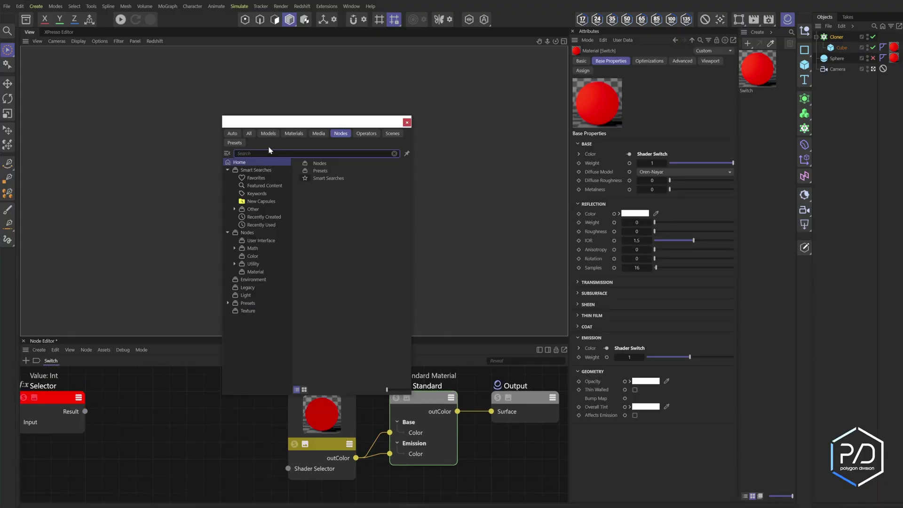
type("user")
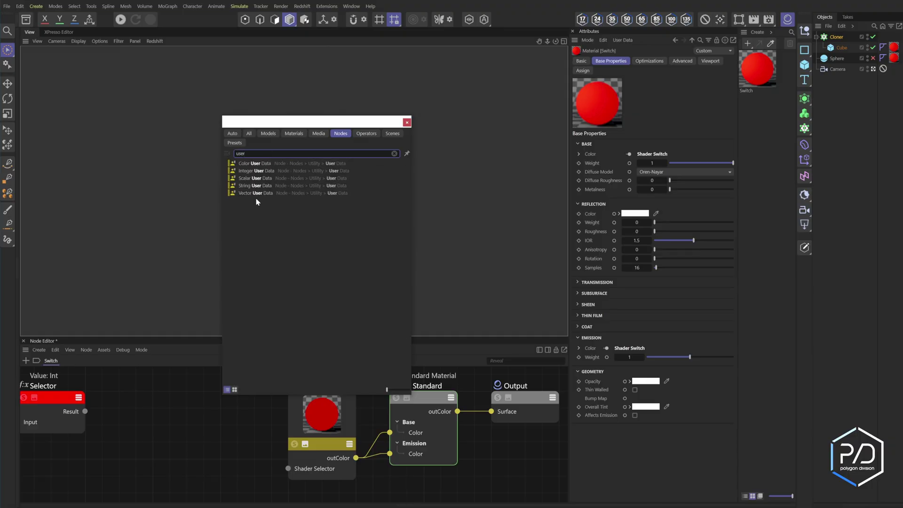
double_click(260, 171)
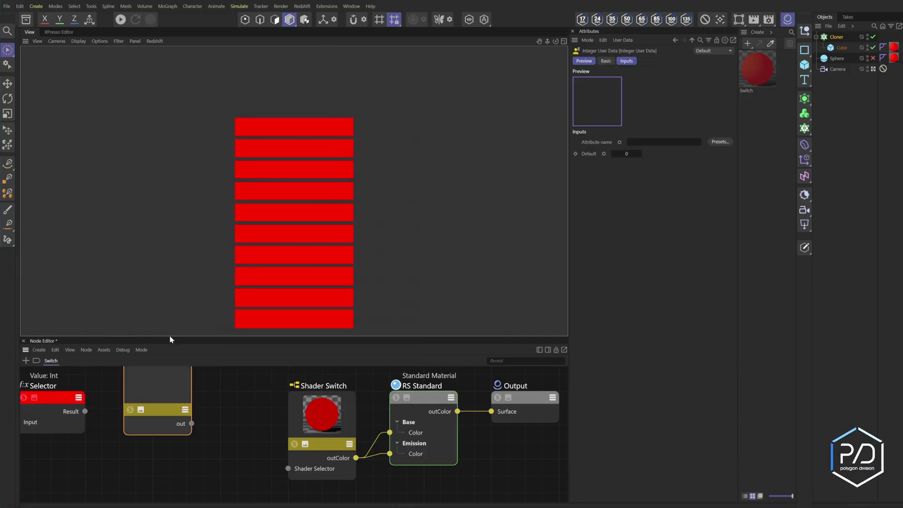
left_click(135, 417)
left_click_drag(143, 416, 180, 396)
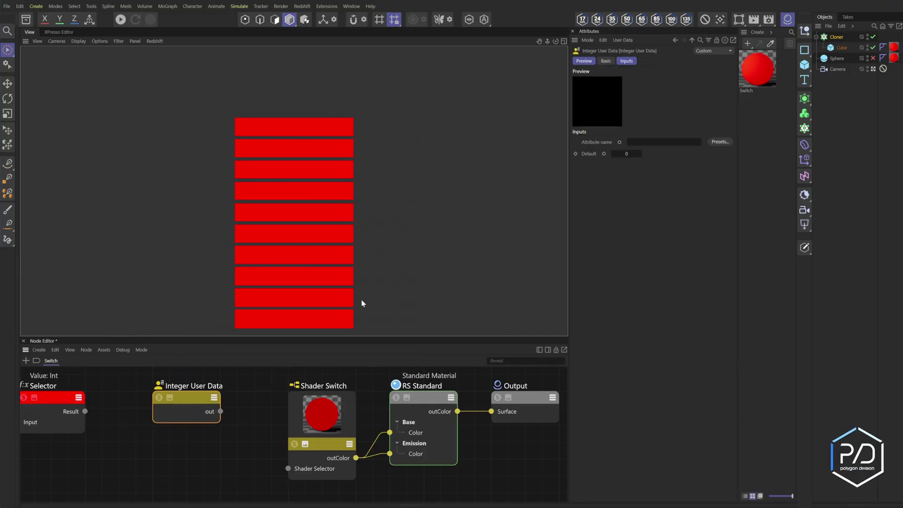
Step: Set the Integer User Data node's attribute name to the MoGraph Object ID preset (RSMGID)
left_click(720, 142)
mouse_move(724, 150)
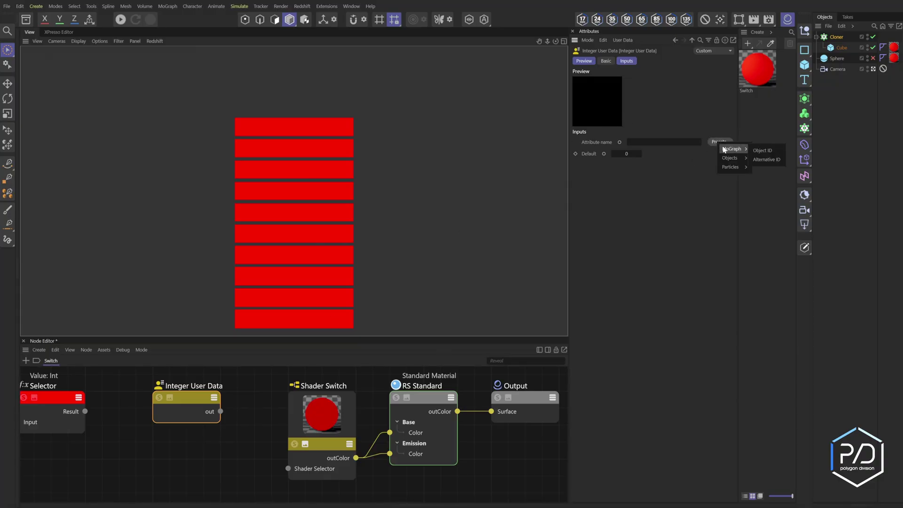
left_click(762, 150)
left_click_drag(659, 141, 623, 145)
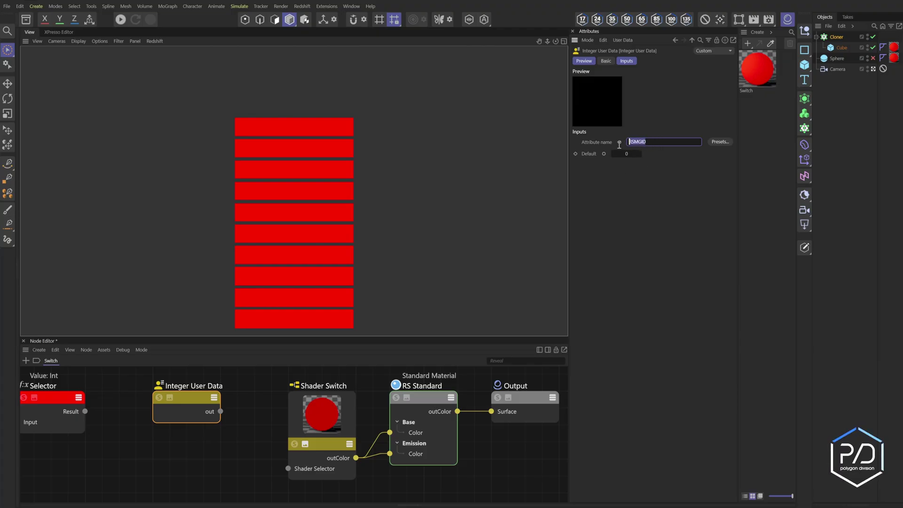
Step: Connect the Integer User Data output to the Shader Switch's Shader Selector and start the live render
left_click_drag(221, 411, 287, 468)
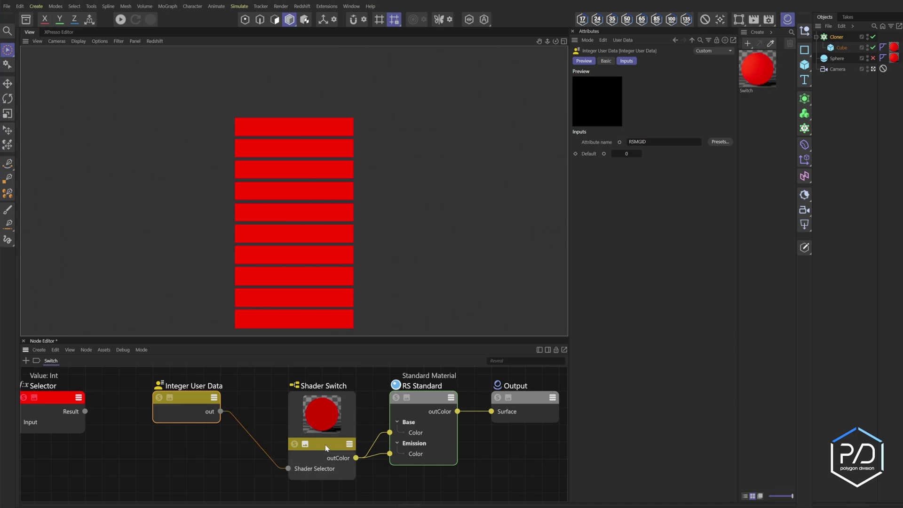
left_click(326, 449)
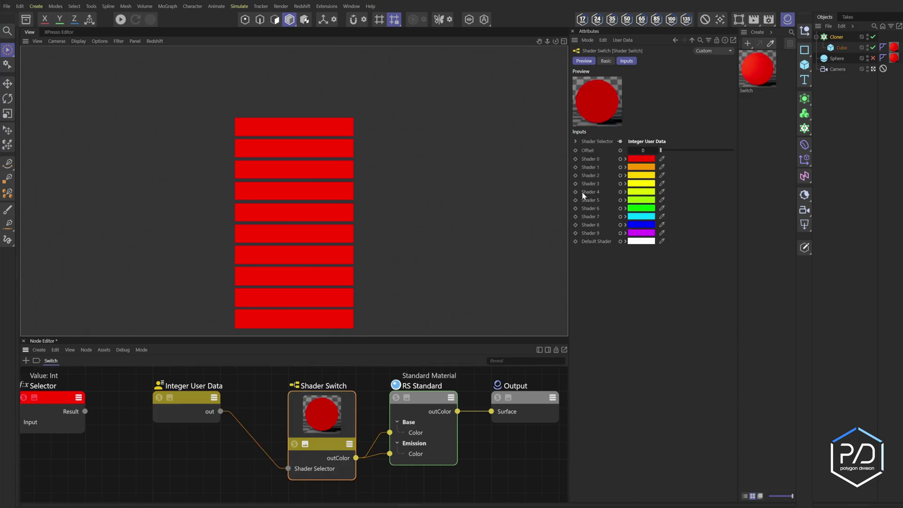
left_click(121, 20)
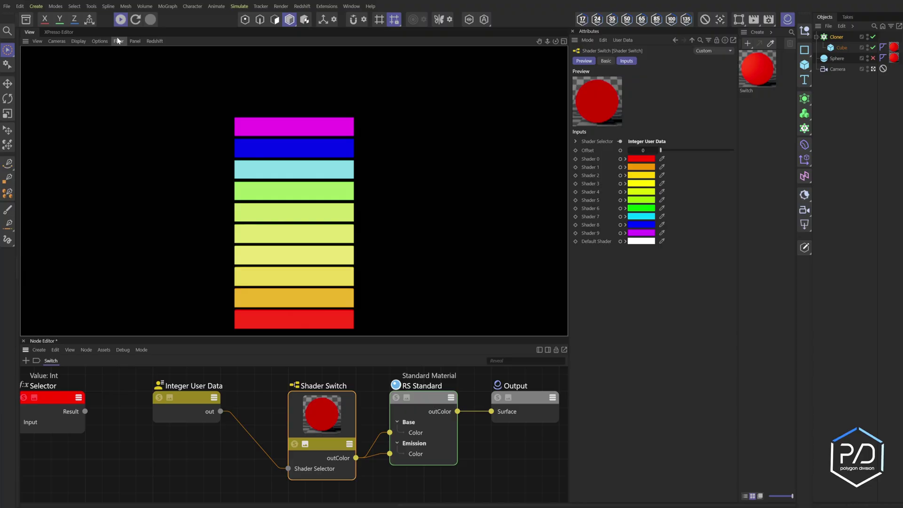
Step: Raise the Cloner's count step by step to 13, then set it to 11
left_click(837, 37)
left_click(629, 137)
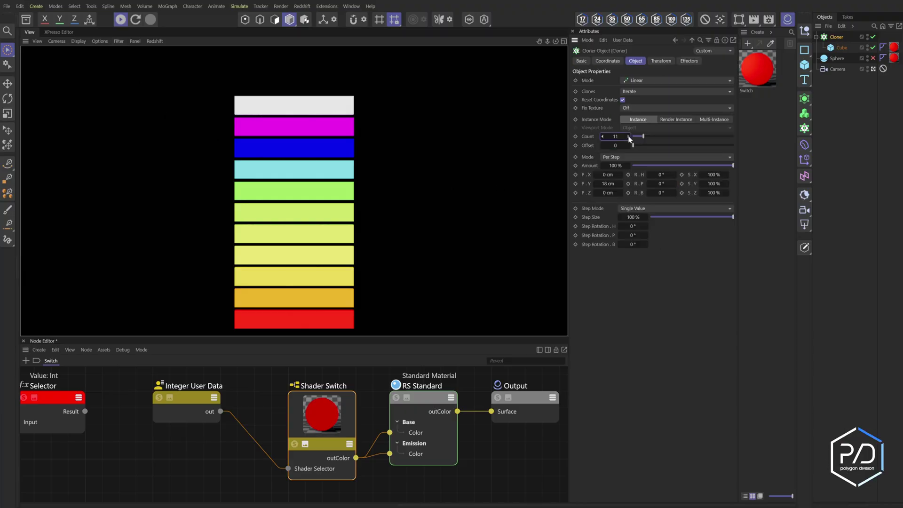
left_click(628, 137)
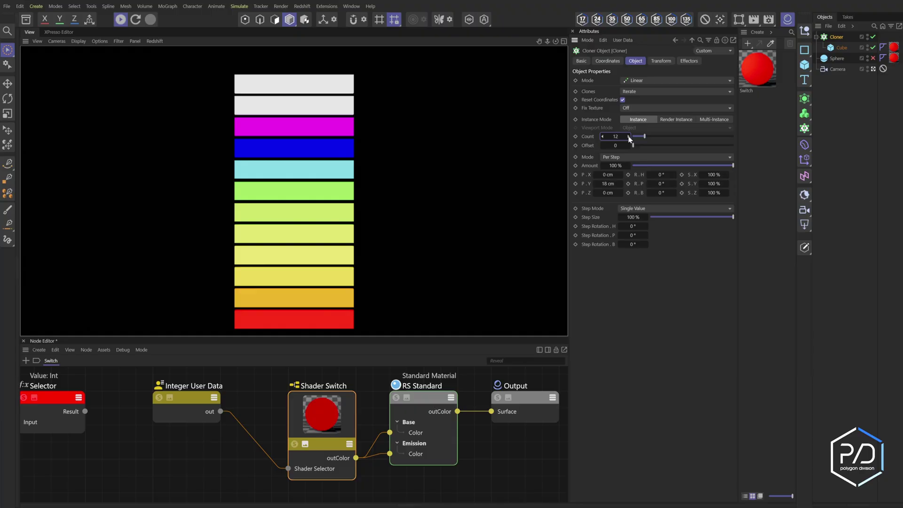
left_click(629, 137)
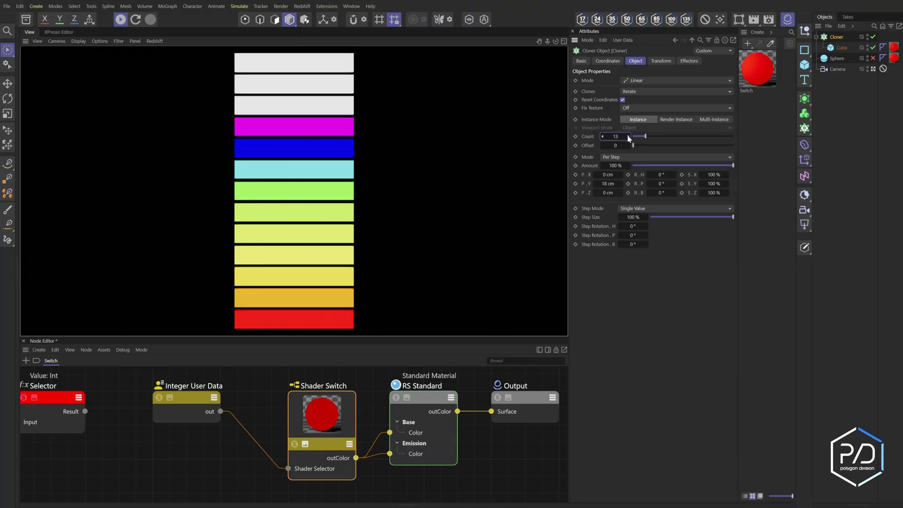
left_click_drag(618, 136, 607, 136)
left_click(629, 138)
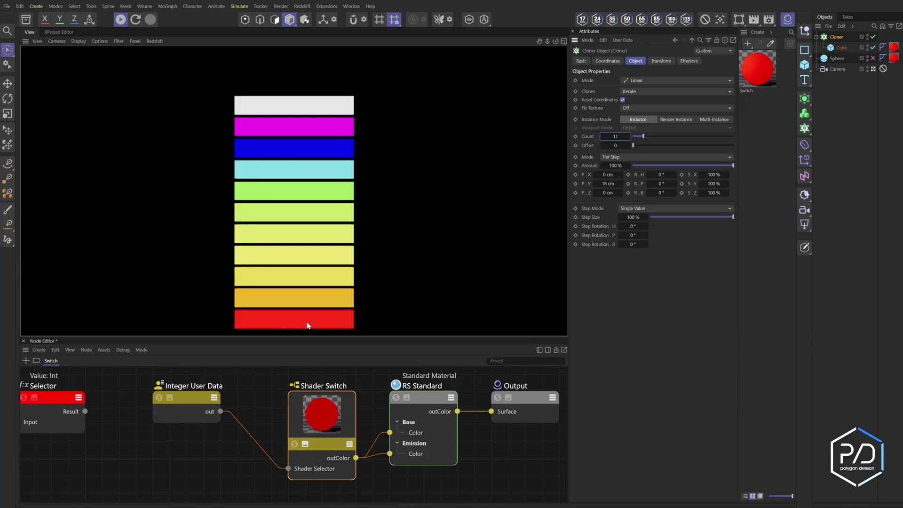
Step: Move the Integer User Data node farther from the Shader Switch and add a float Mod node between them
left_click_drag(198, 408, 130, 410)
middle_click_drag(177, 412, 246, 400)
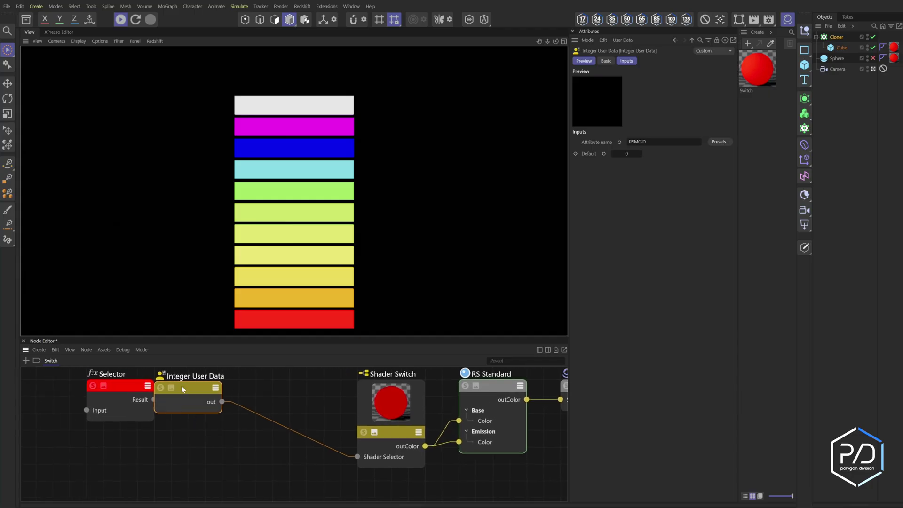
left_click_drag(183, 389, 160, 385)
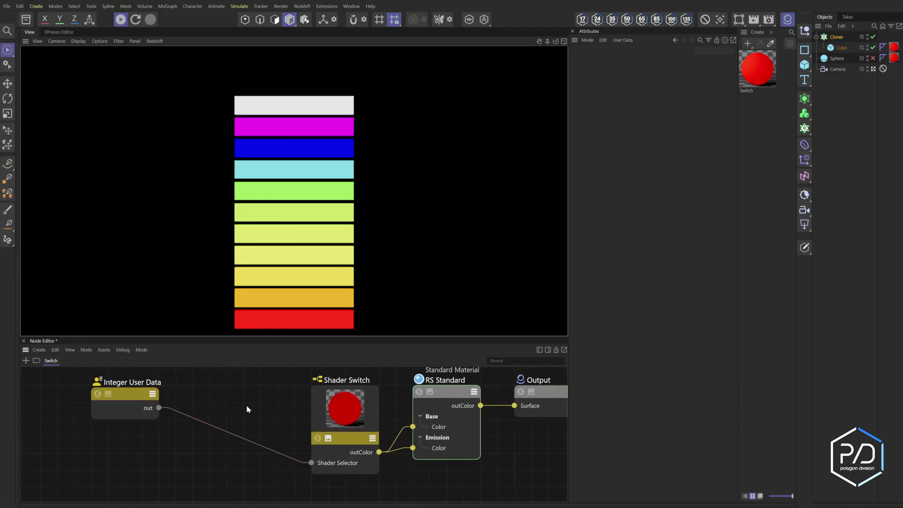
double_click(246, 405)
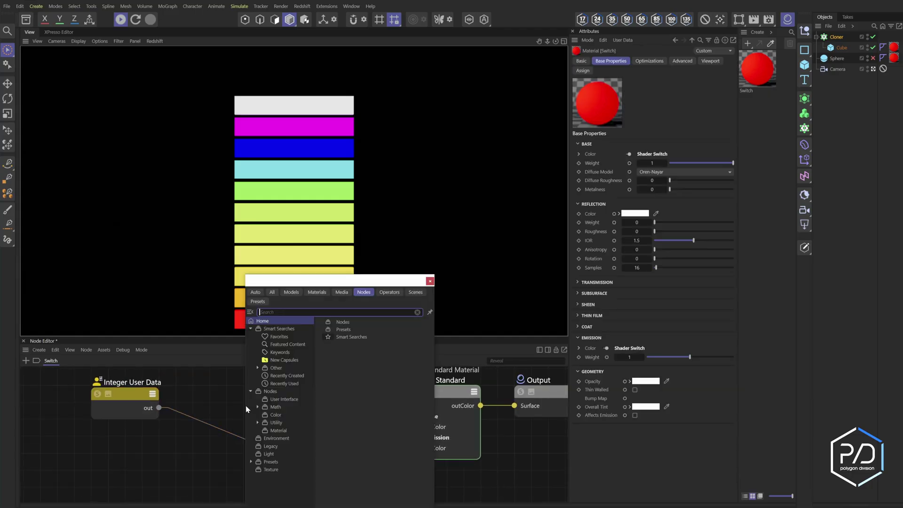
type("mod")
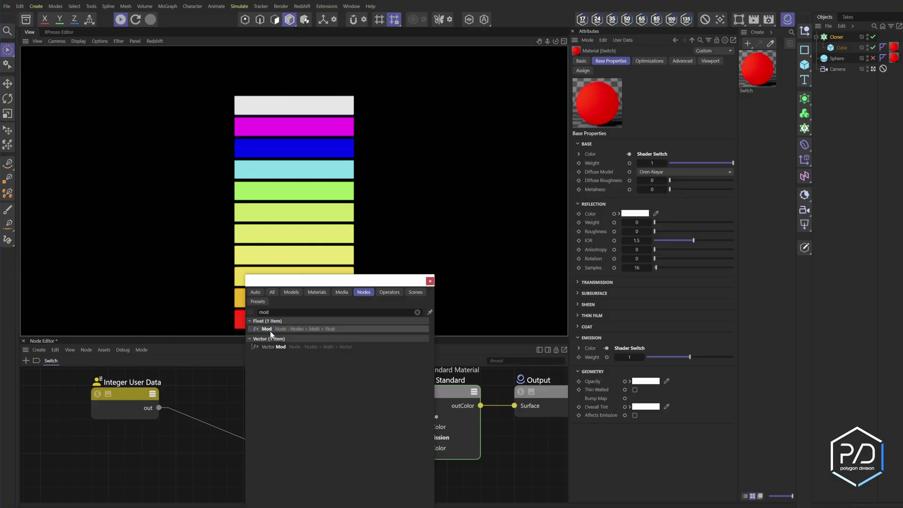
left_click(267, 329)
left_click(229, 408)
Step: Route the Integer User Data output into the Mod node's Input and the Mod output into the Shader Selector
left_click_drag(159, 408, 210, 414)
left_click_drag(278, 403, 317, 464)
left_click_drag(255, 396, 255, 399)
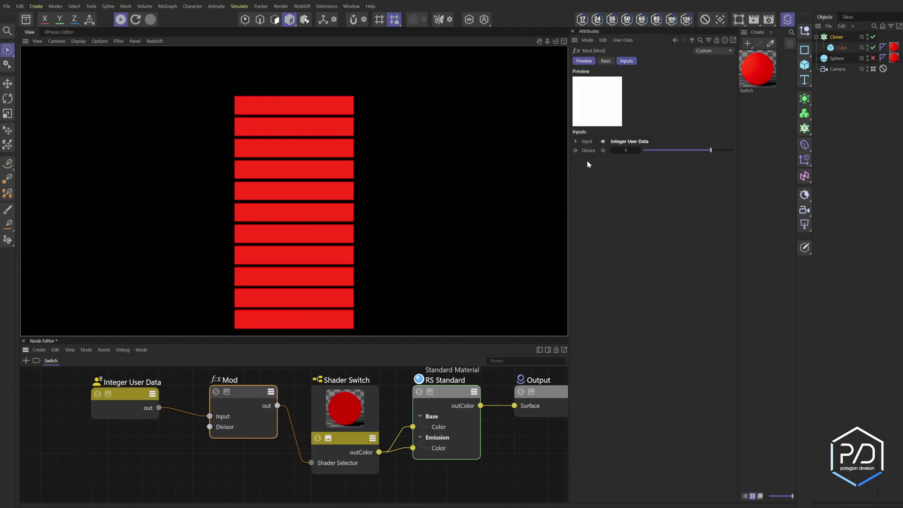
Step: Set the Mod node's Divisor to 3 and shift the node slightly in the graph
left_click(639, 151)
type("3")
key("Return")
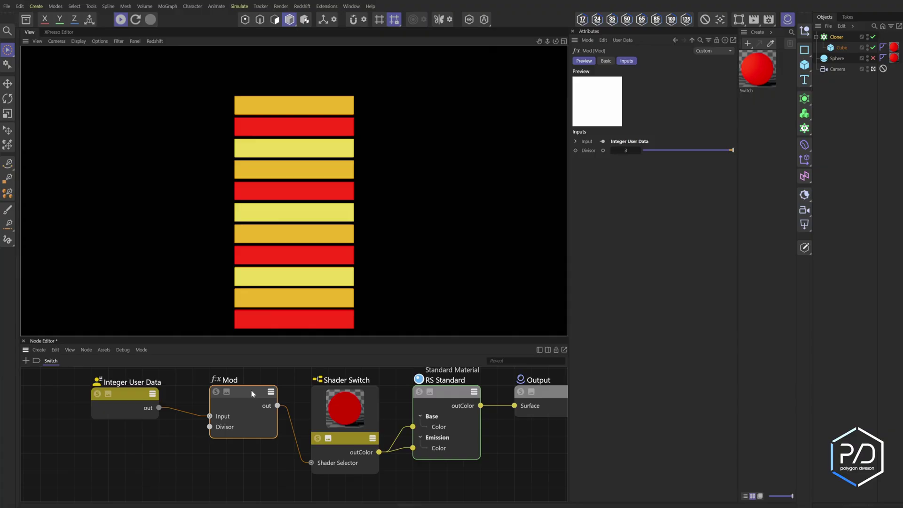
left_click_drag(252, 391, 236, 391)
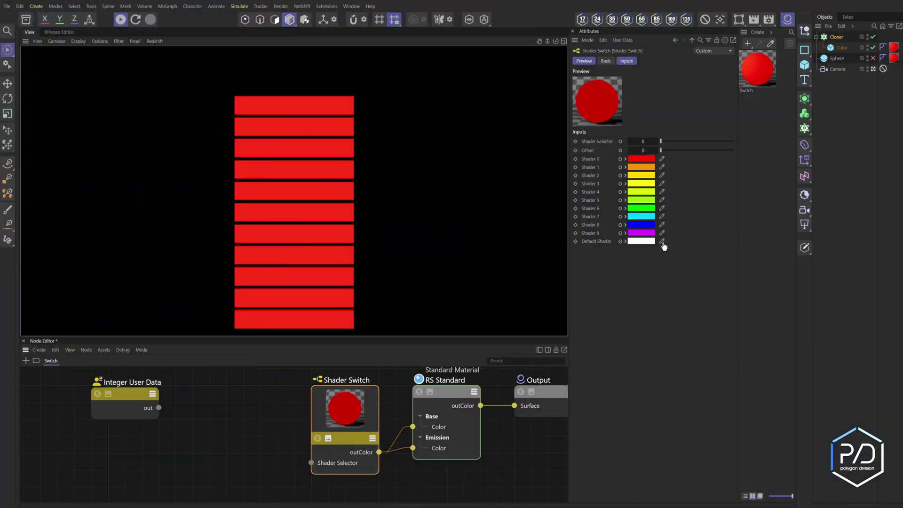
Step: Add a Random Color Switch node from the Utility category's Switch group to the material graph
double_click(239, 397)
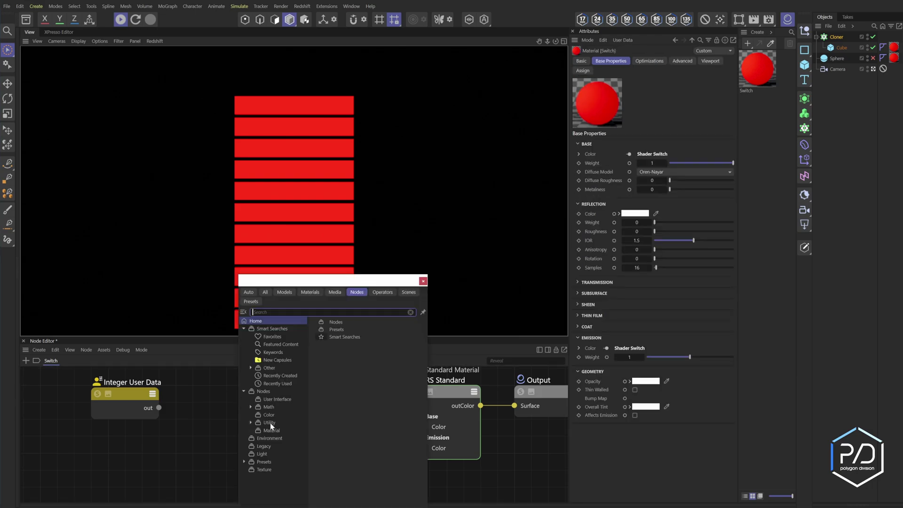
left_click(270, 422)
scroll(351, 456, "down", 10)
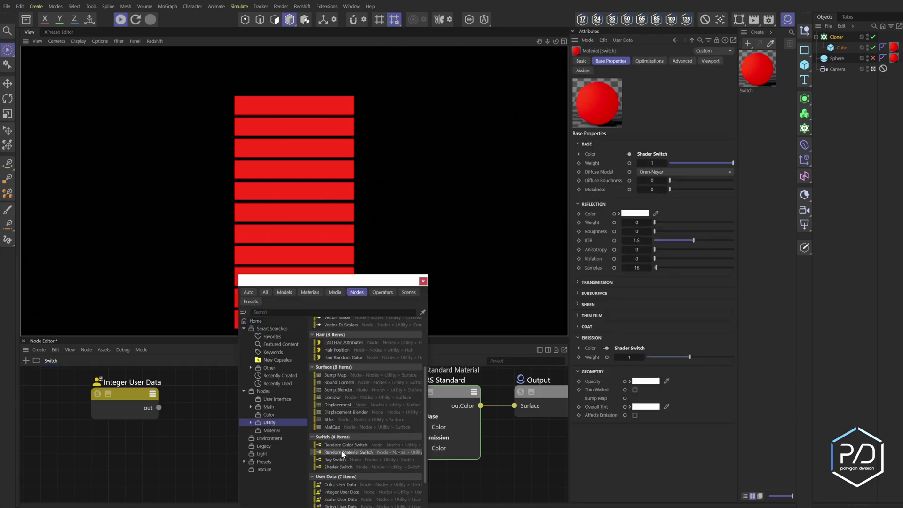
double_click(345, 445)
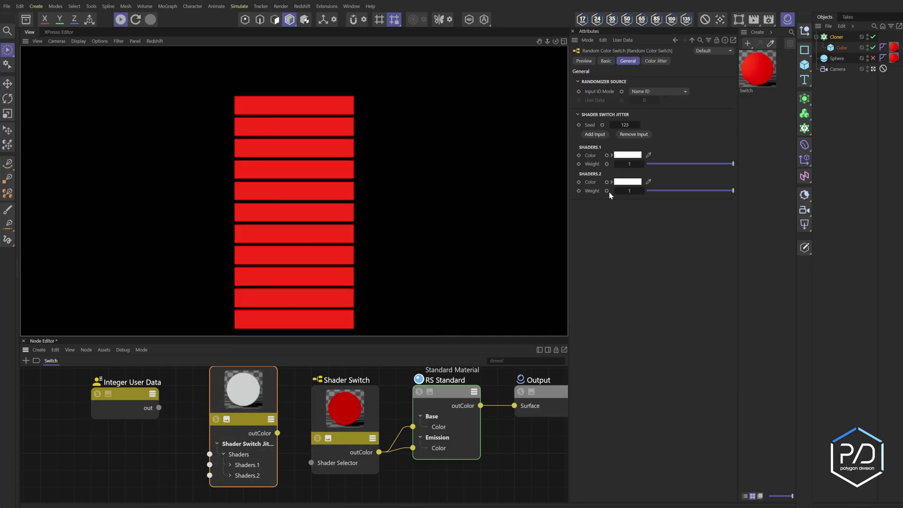
Step: Expand the Random Color Switch to six shader inputs, then delete the node
left_click(594, 135)
left_click(595, 135)
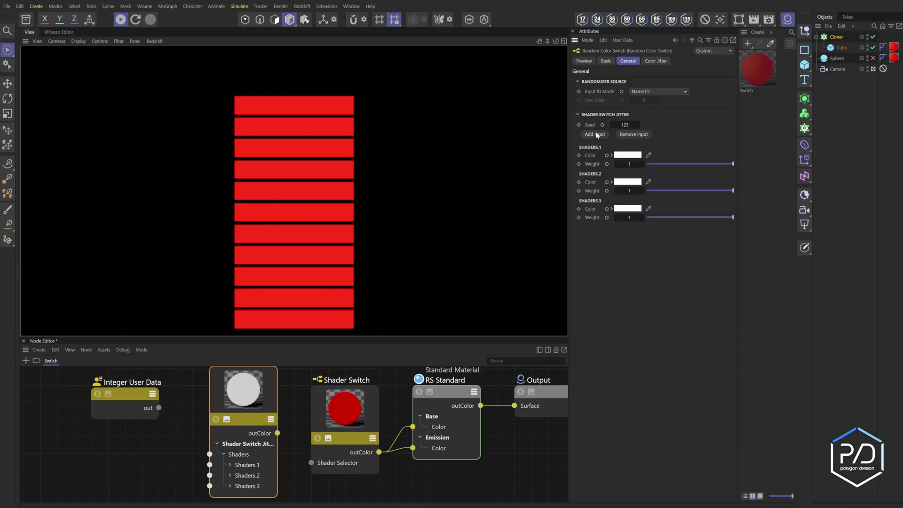
left_click(596, 135)
left_click(597, 135)
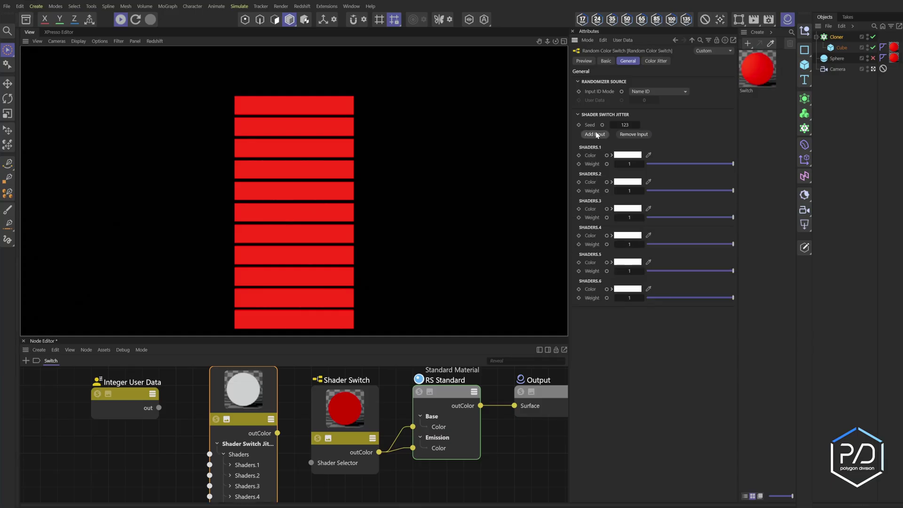
key("Delete")
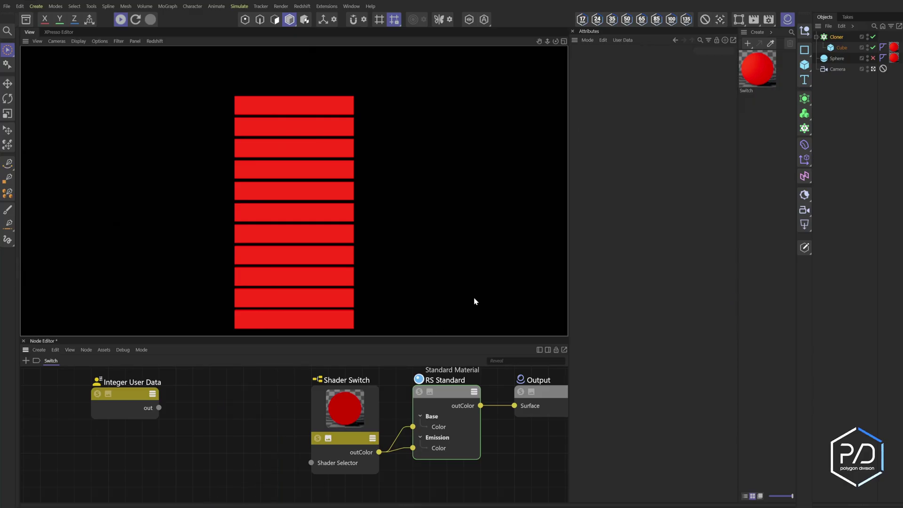
Step: Set the Cloner's count to 30 and connect the Integer User Data output to the Shader Switch's Shader Selector
left_click(842, 38)
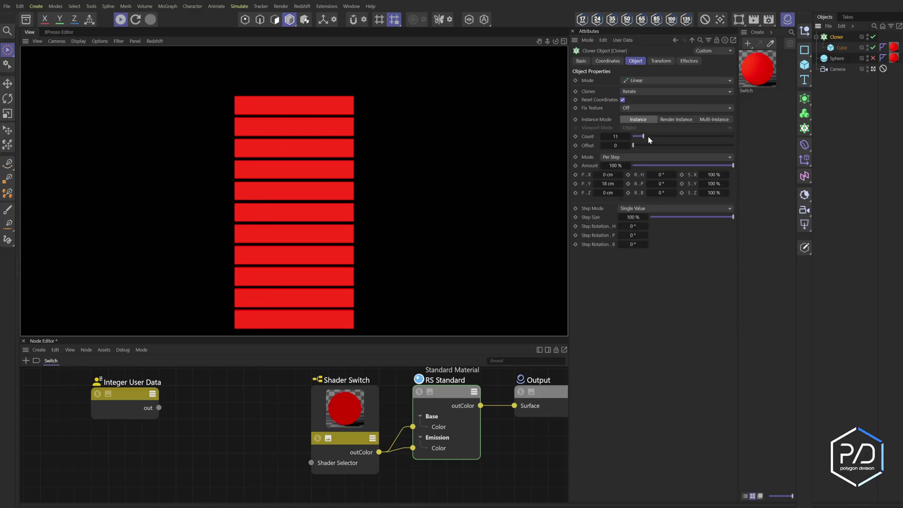
left_click_drag(648, 137, 659, 136)
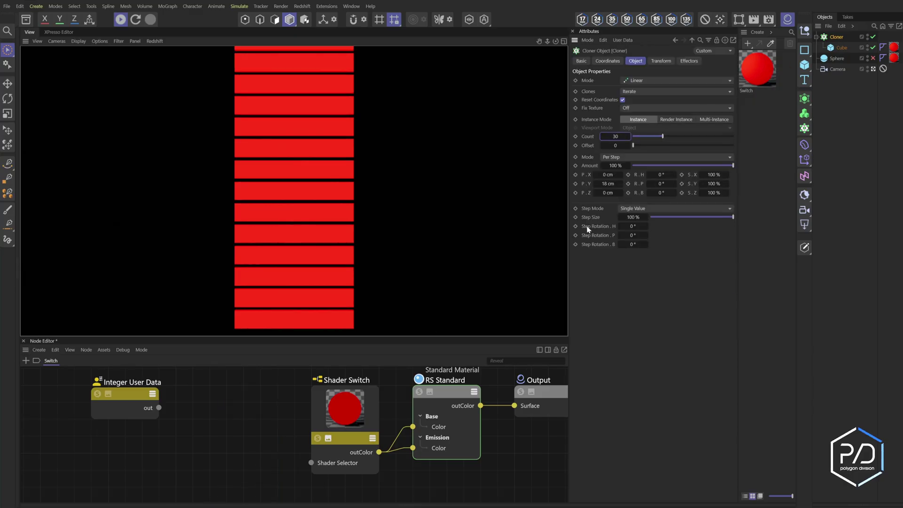
left_click(341, 426)
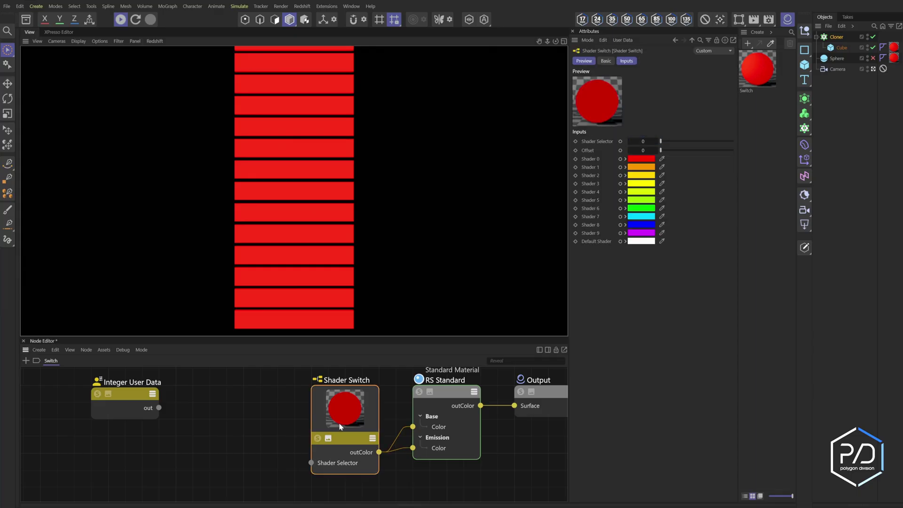
left_click_drag(159, 326, 311, 382)
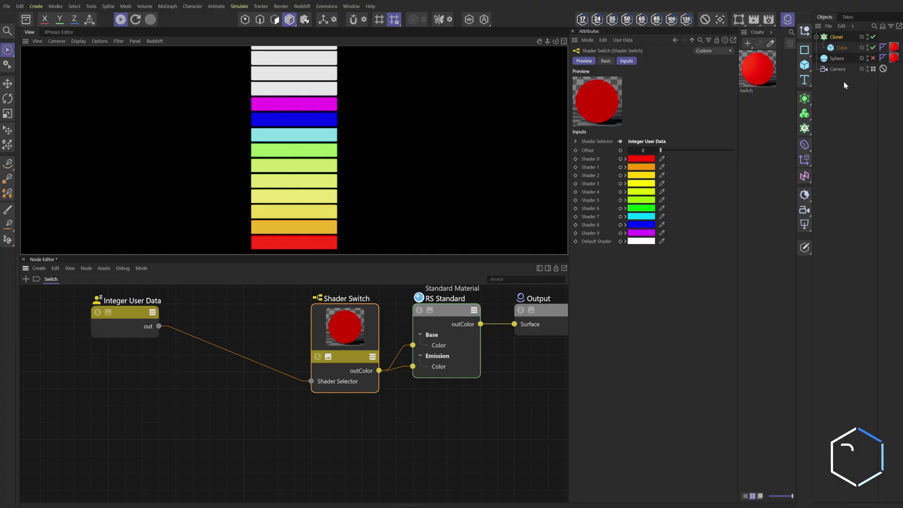
scroll(402, 219, "down", 4)
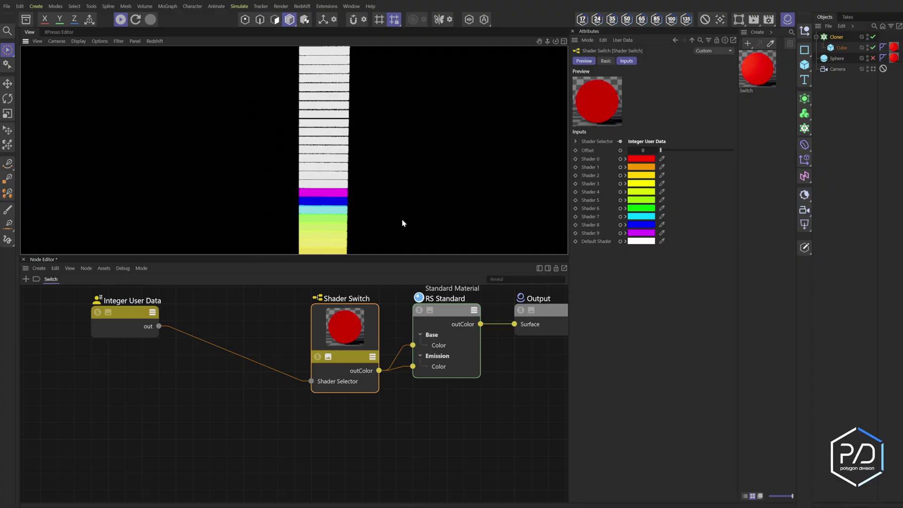
left_click_drag(540, 41, 509, 13)
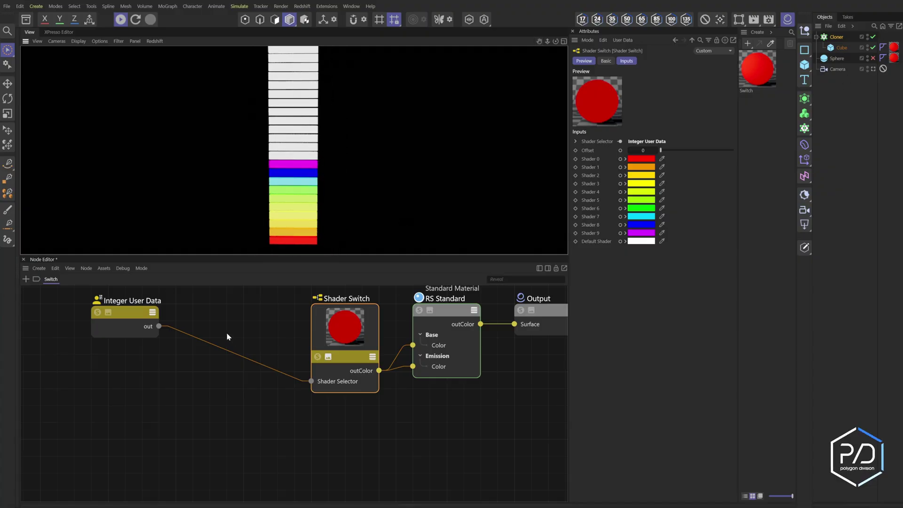
Step: Collapse the Shader Switch node's preview and duplicate the node below the original
middle_click_drag(430, 451, 411, 448)
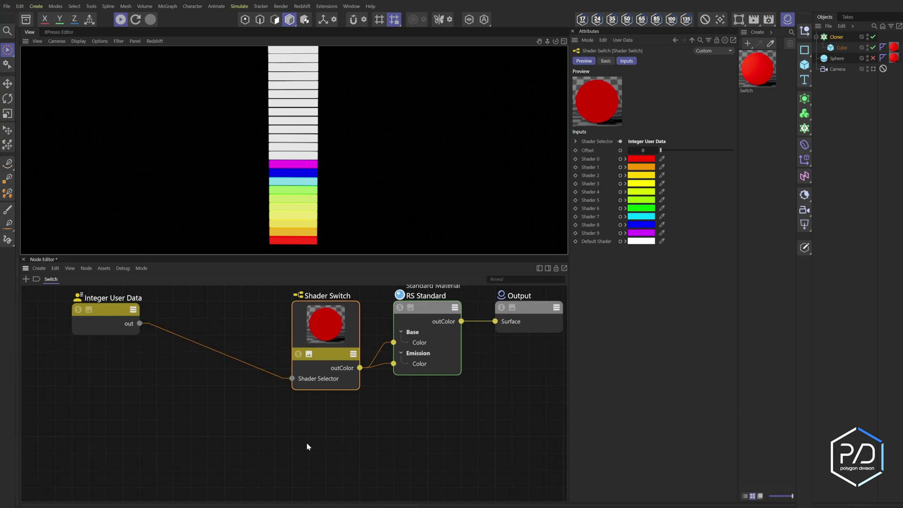
left_click(310, 354)
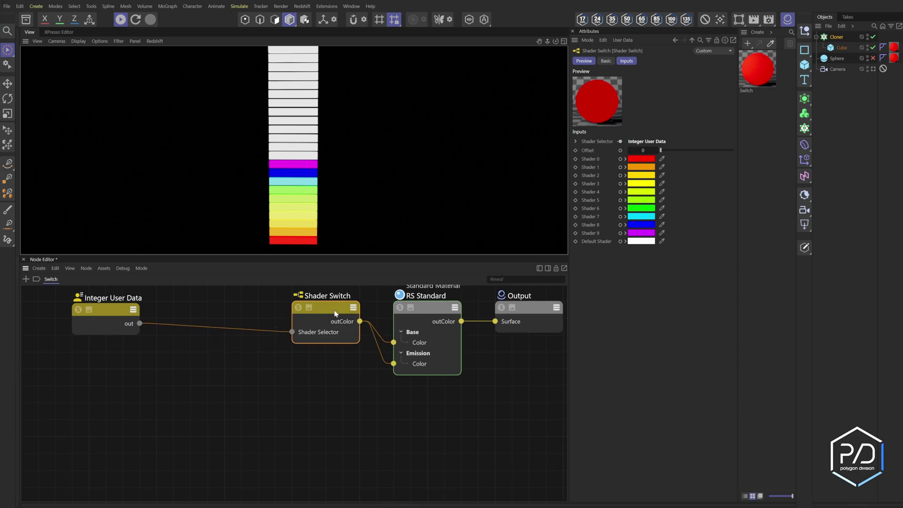
key("ctrl+c")
key("ctrl+v")
left_click(333, 311)
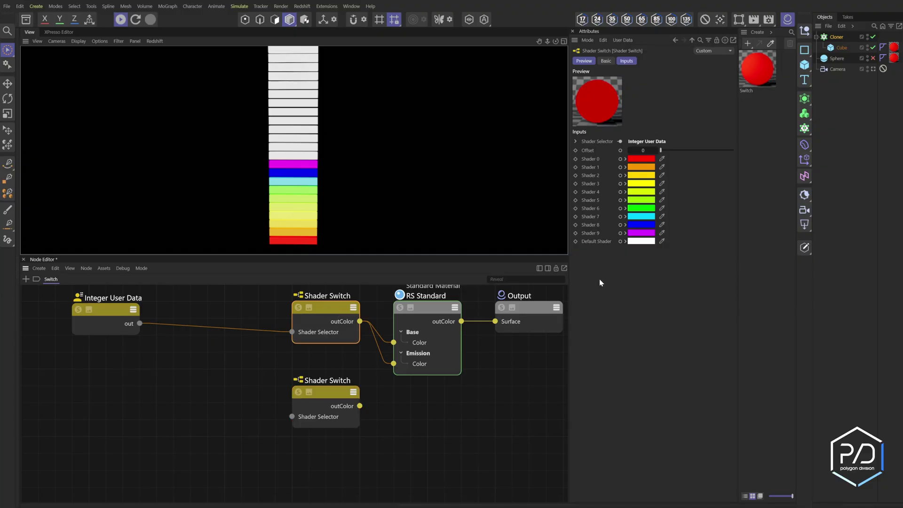
Step: Expose the Default Shader port on the original Shader Switch and feed it the duplicate's outColor
left_click(620, 242)
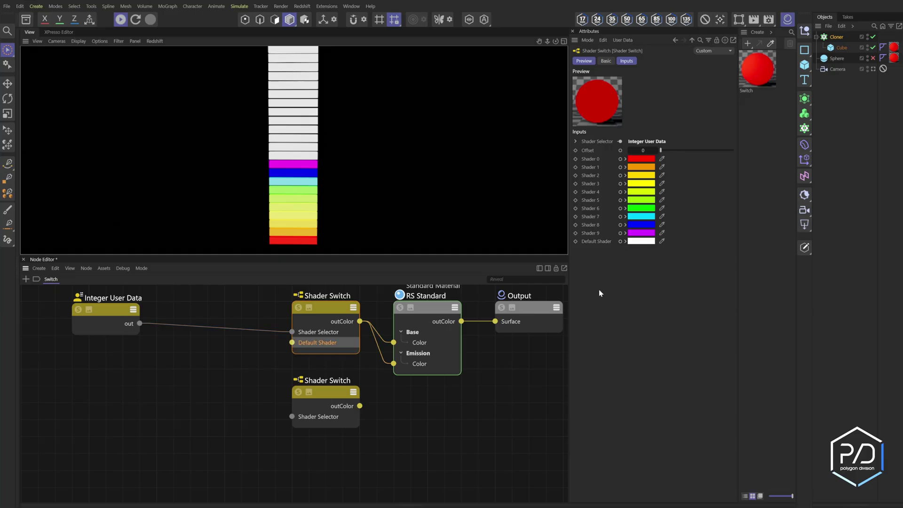
left_click_drag(343, 396, 269, 404)
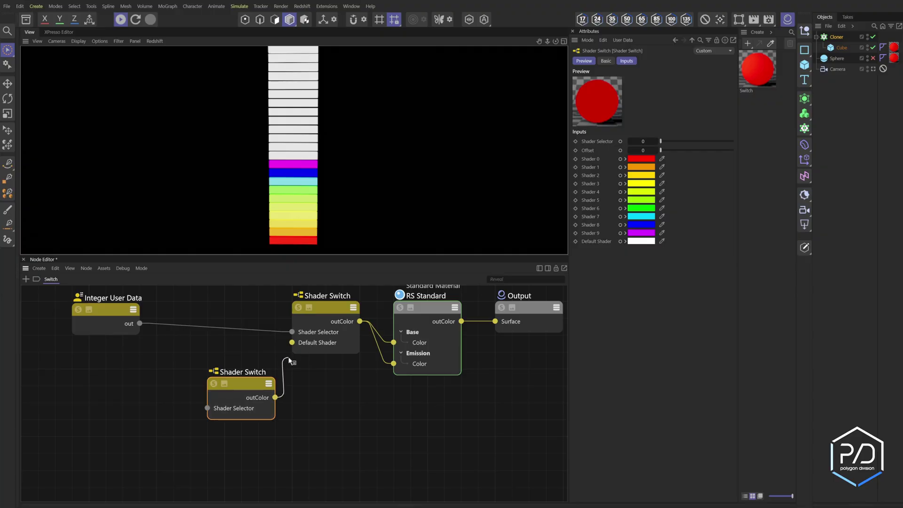
left_click_drag(295, 345, 292, 343)
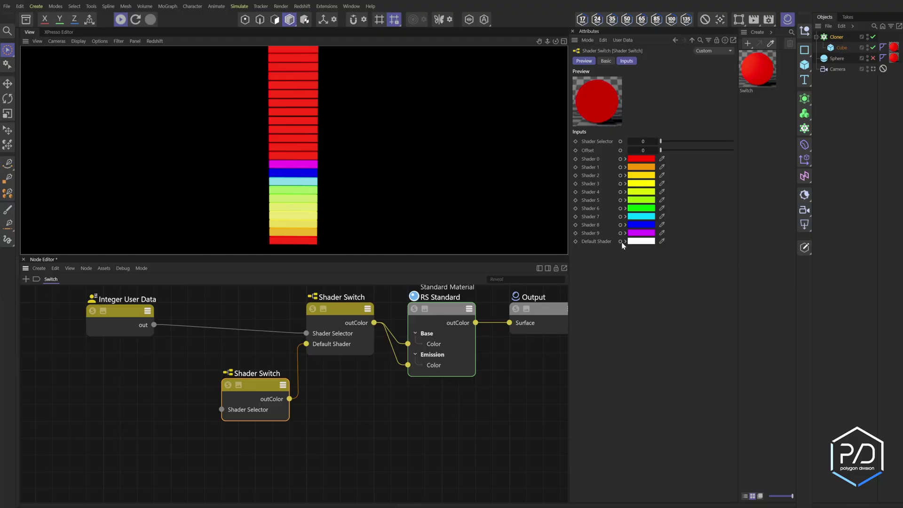
Step: Expose the second Shader Switch's Default Shader port and chain a third Shader Switch into it
left_click(621, 242)
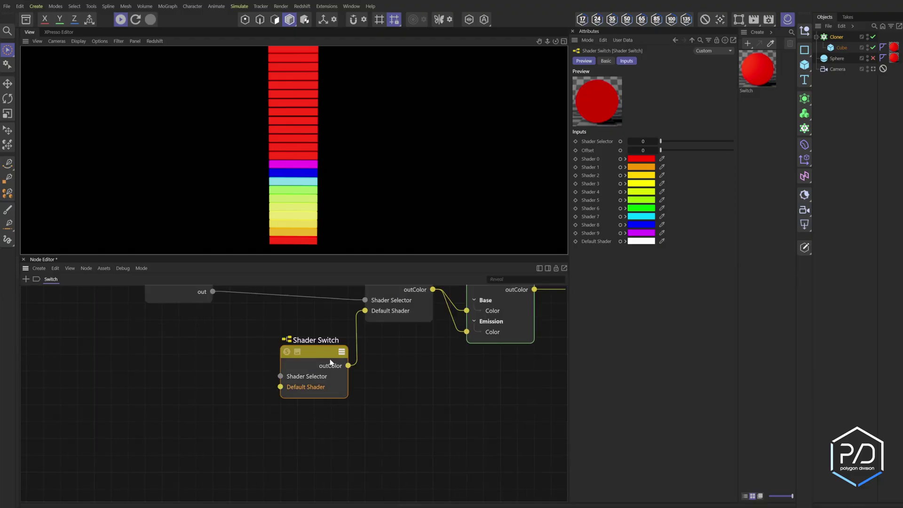
left_click_drag(331, 351, 281, 387, "ctrl")
middle_click_drag(281, 387, 301, 394)
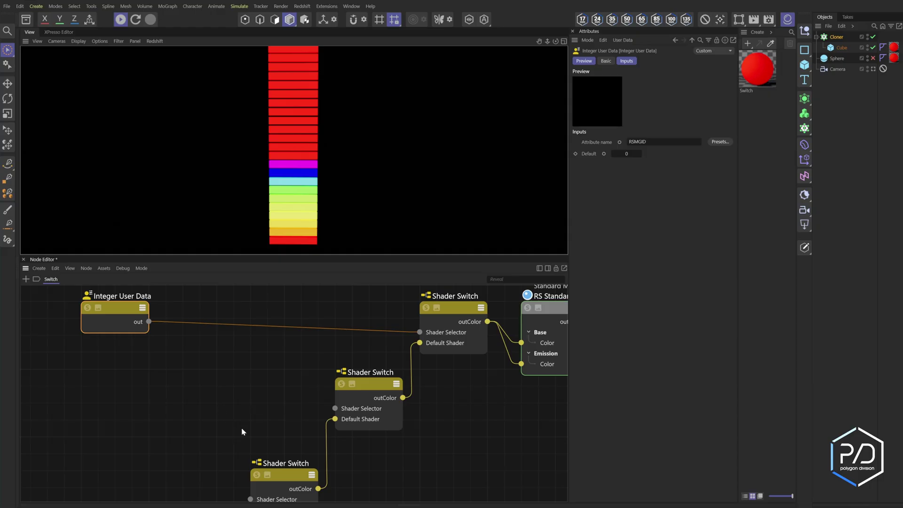
Step: Insert an Add node between Integer User Data and the second Shader Switch's Shader Selector, with Input 2 set to -10
double_click(257, 383)
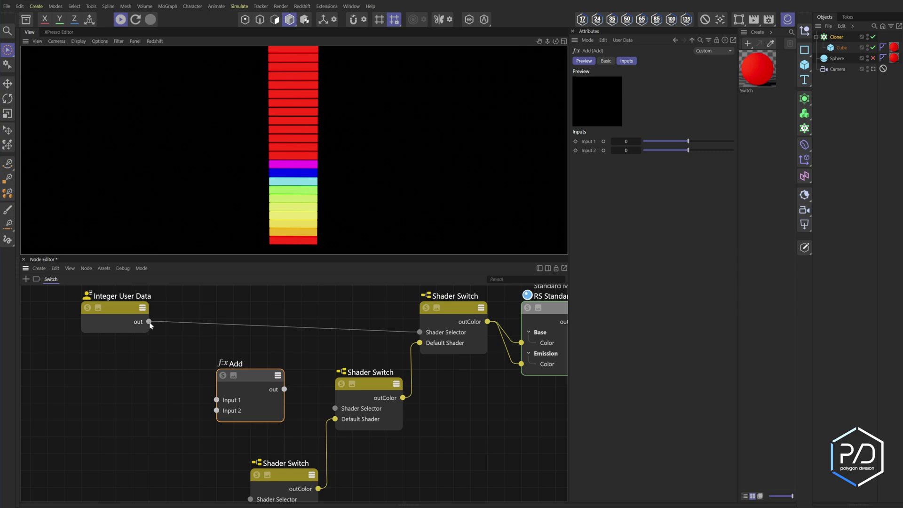
left_click_drag(150, 322, 216, 400)
left_click_drag(284, 389, 354, 411)
type("-10")
key("Return")
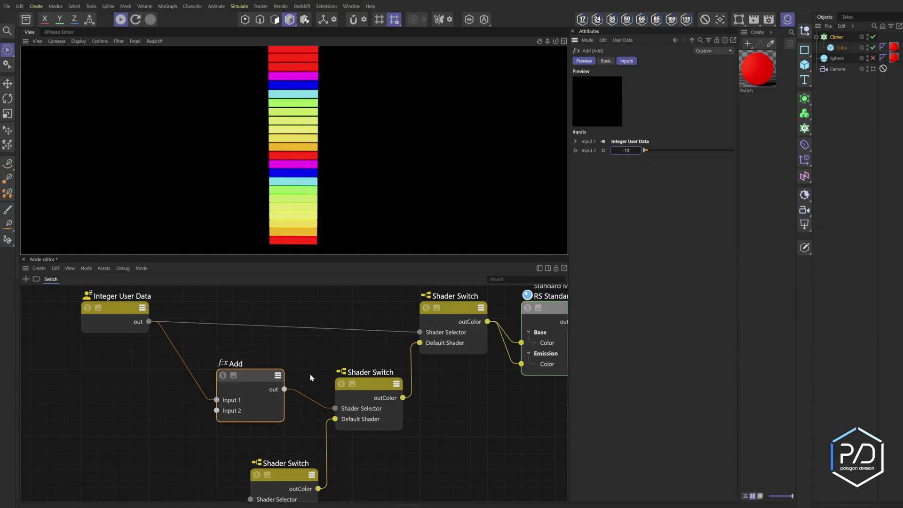
Step: Duplicate the Add node, wire it between Integer User Data and the third Shader Switch's Shader Selector, and set Input 2 to -20
middle_click_drag(261, 375, 301, 346)
left_click_drag(300, 346, 247, 442, "ctrl")
left_click_drag(187, 293, 205, 470)
left_click_drag(273, 460, 290, 471)
double_click(625, 151)
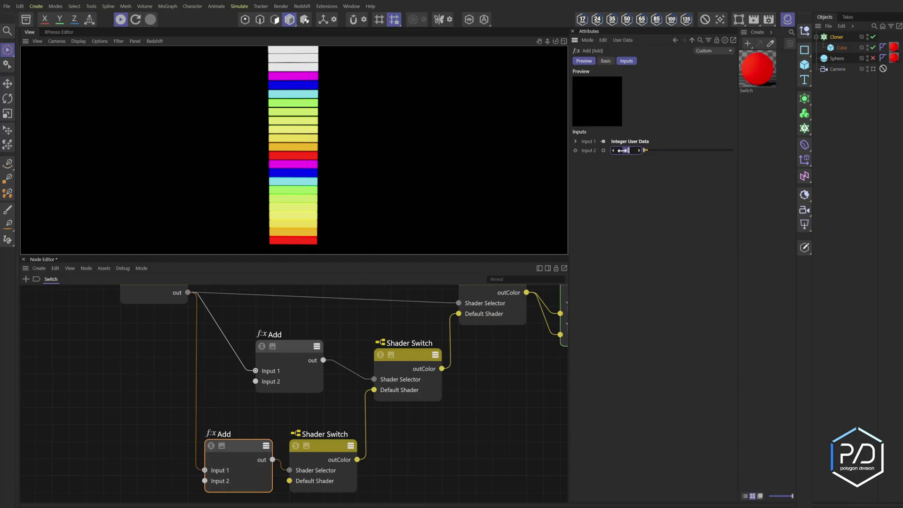
type("-20")
key("Return")
middle_click_drag(343, 82, 340, 188, "alt")
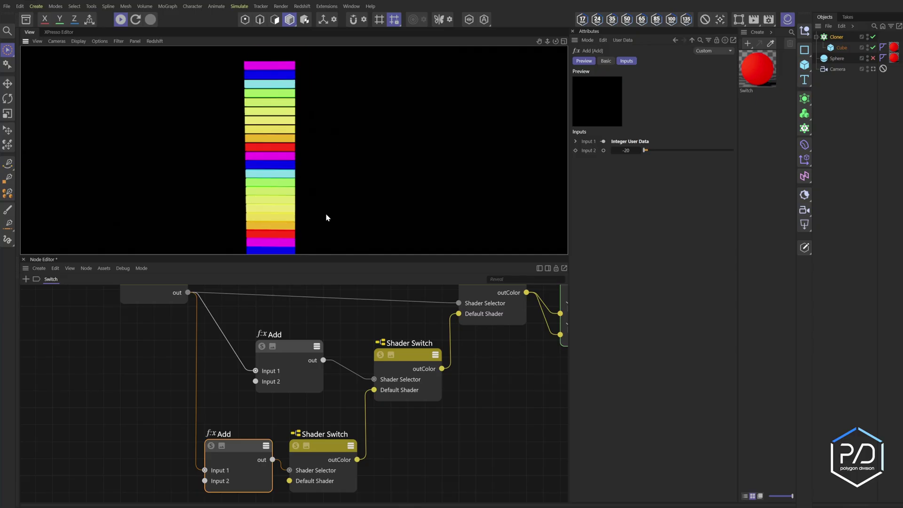
Step: Expose the Shader 0 port on the first Shader Switch, and remove it again
middle_click_drag(490, 391, 480, 407, "alt")
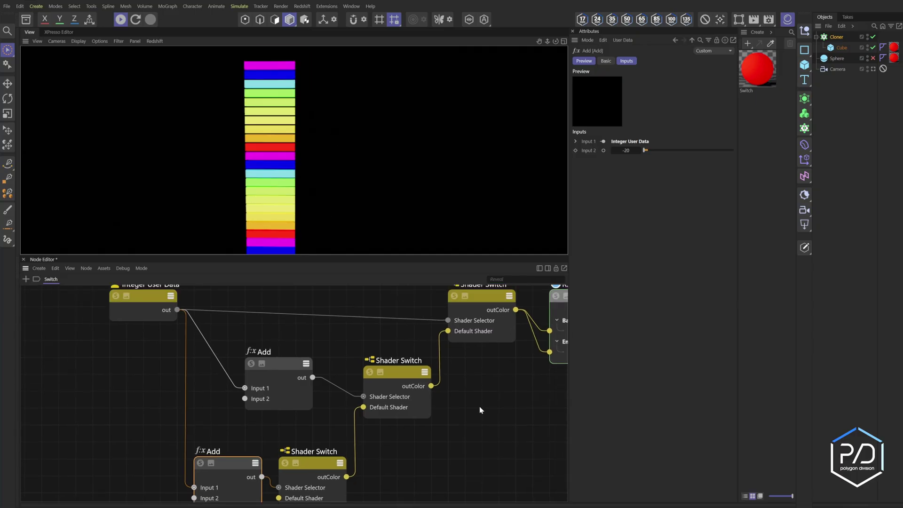
left_click(484, 306)
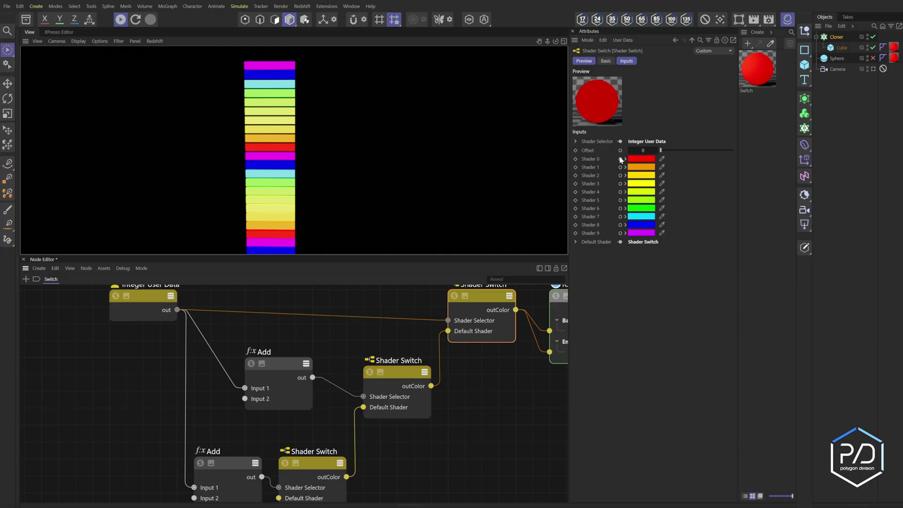
left_click_drag(620, 162, 503, 303)
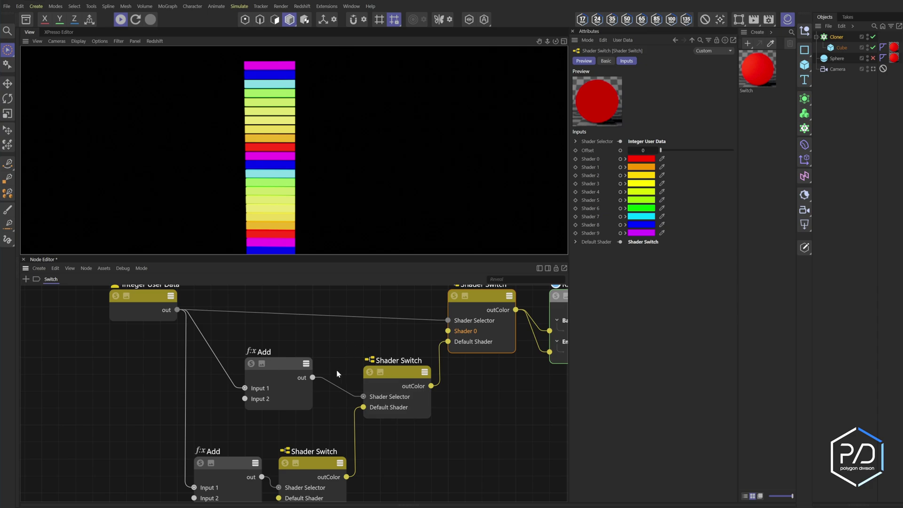
middle_click_drag(351, 351, 326, 341)
middle_click_drag(480, 384, 466, 417)
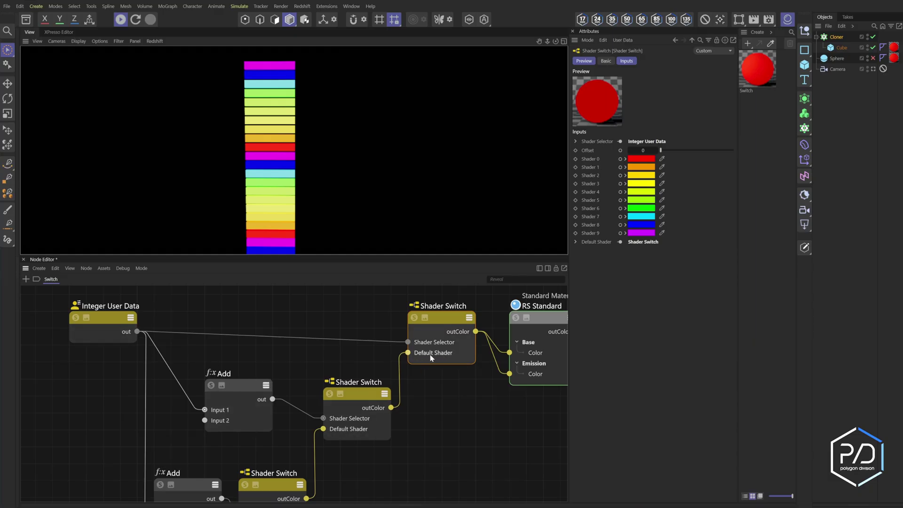
Step: Review the inputs of the second Shader Switch and of the Add node feeding its selector
left_click(367, 398)
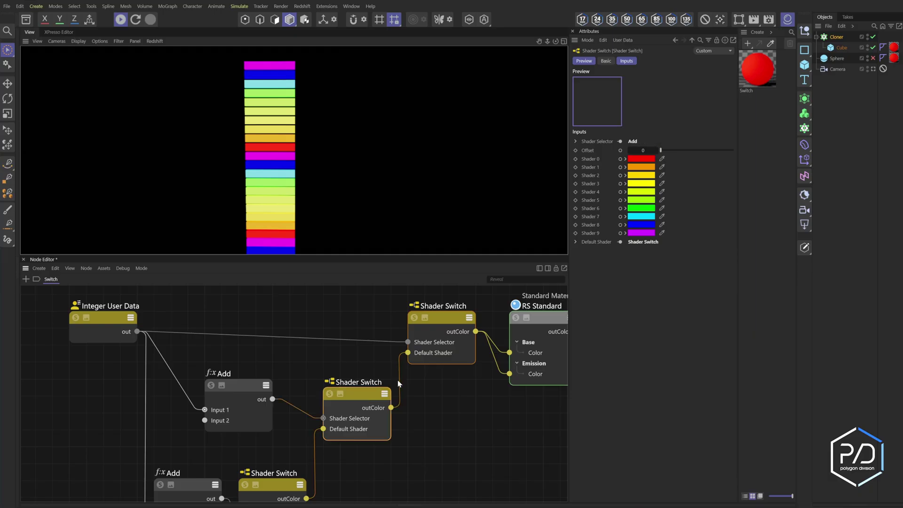
scroll(244, 378, "down", 1)
left_click(243, 378)
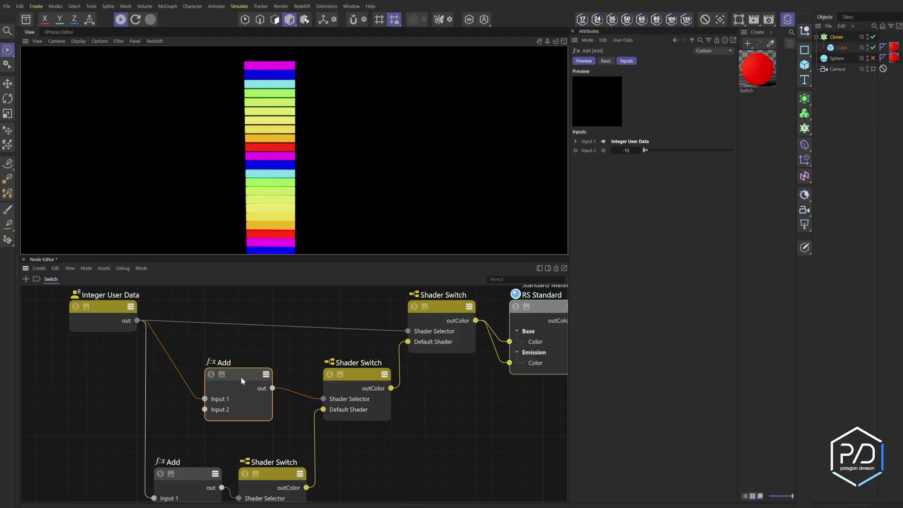
left_click(365, 375)
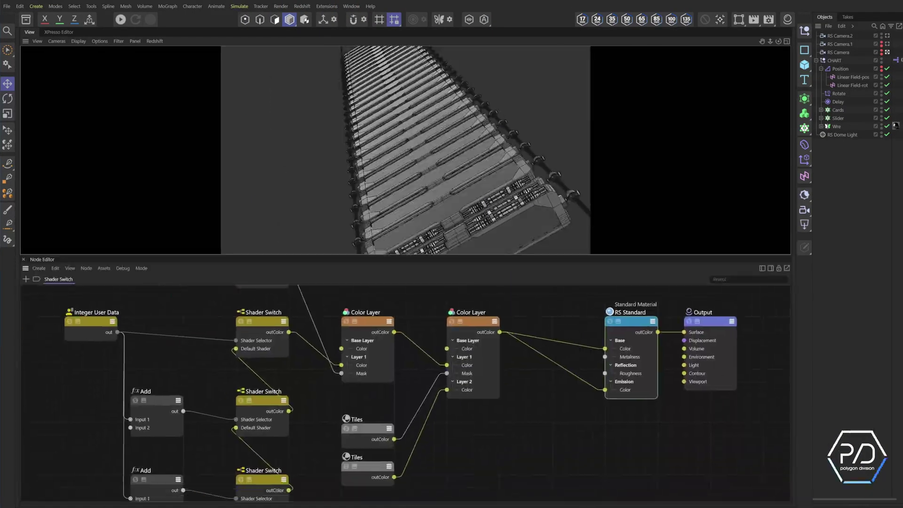
Step: Examine the finished card scene's Shader Switch material, including its chained switches, Add nodes, Falloff Field mask, Color Layers and Tiles
middle_click_drag(272, 442, 403, 426)
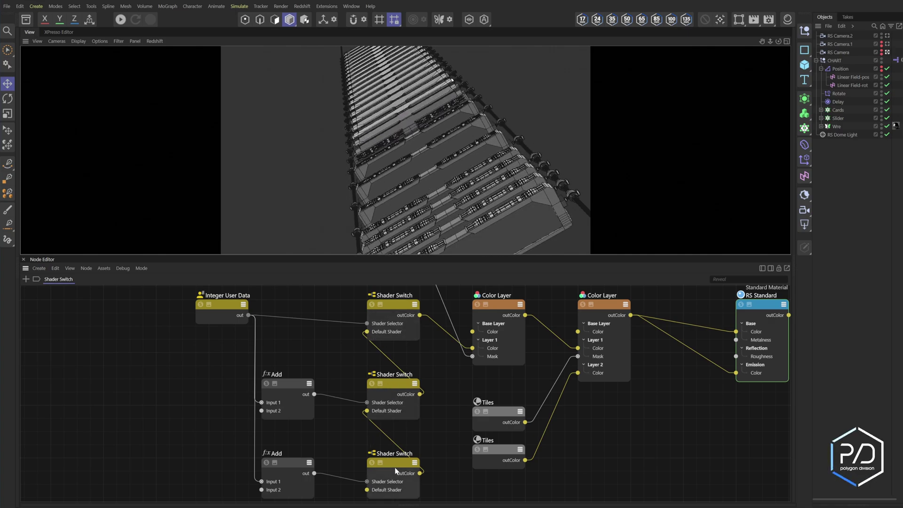
left_click(295, 387)
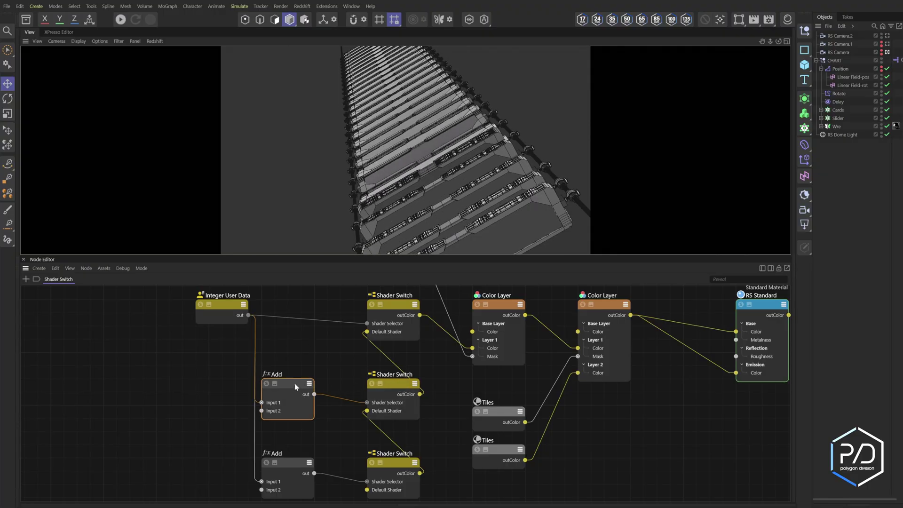
middle_click_drag(478, 373, 408, 427)
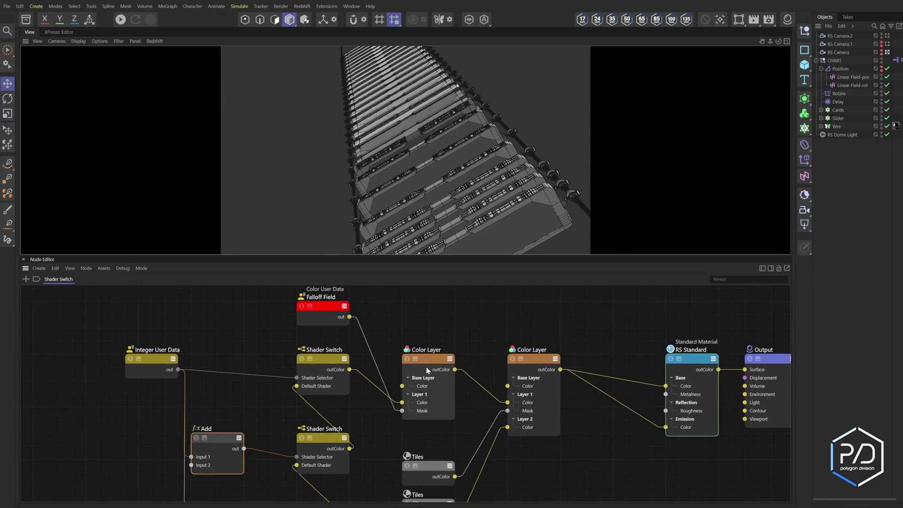
left_click(397, 409)
left_click(326, 307)
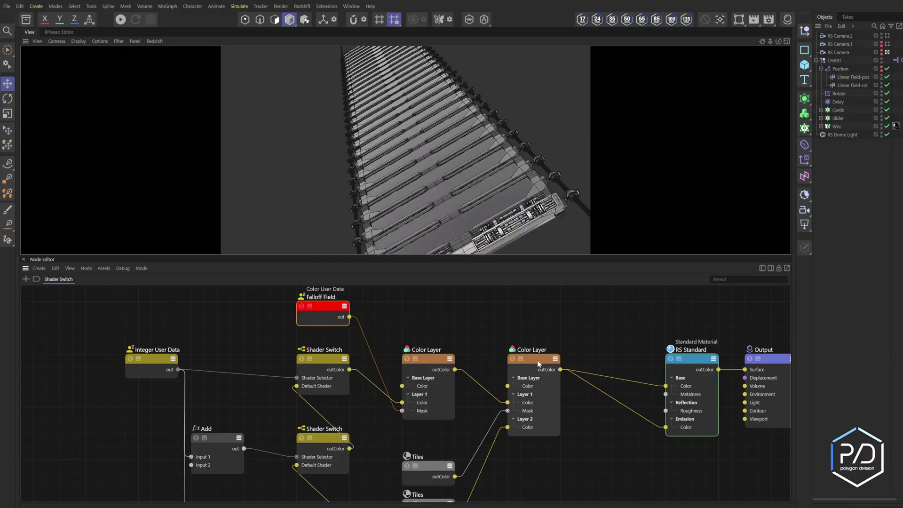
middle_click_drag(539, 369, 560, 329)
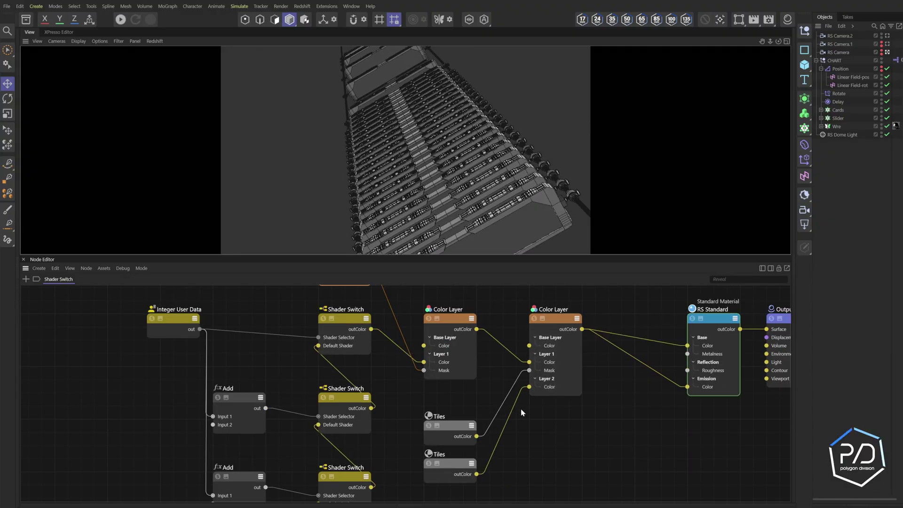